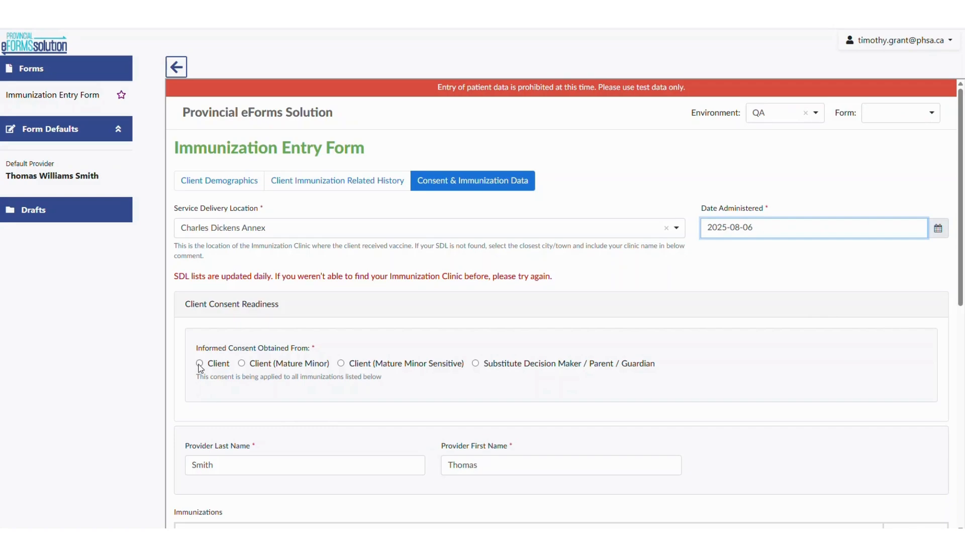
Mark informed consent as obtained from the Client and set the reason for immunization to Routine Vaccine
left_click(199, 363)
scroll(200, 374, "down", 3)
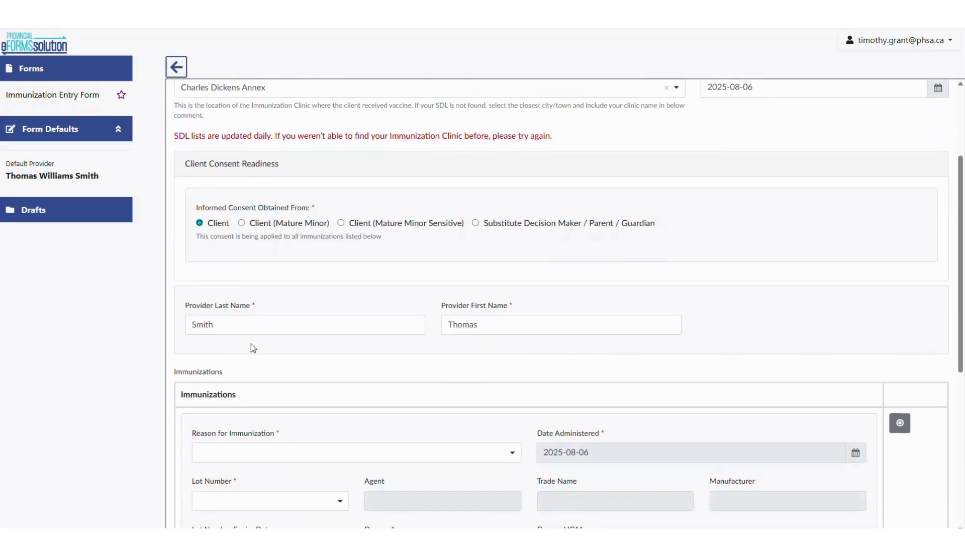
scroll(253, 348, "down", 6)
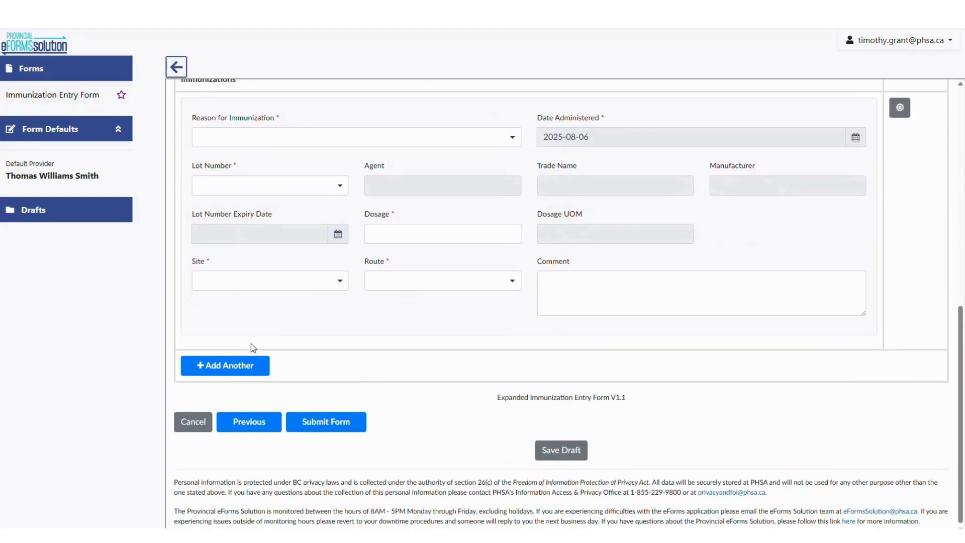
left_click(512, 139)
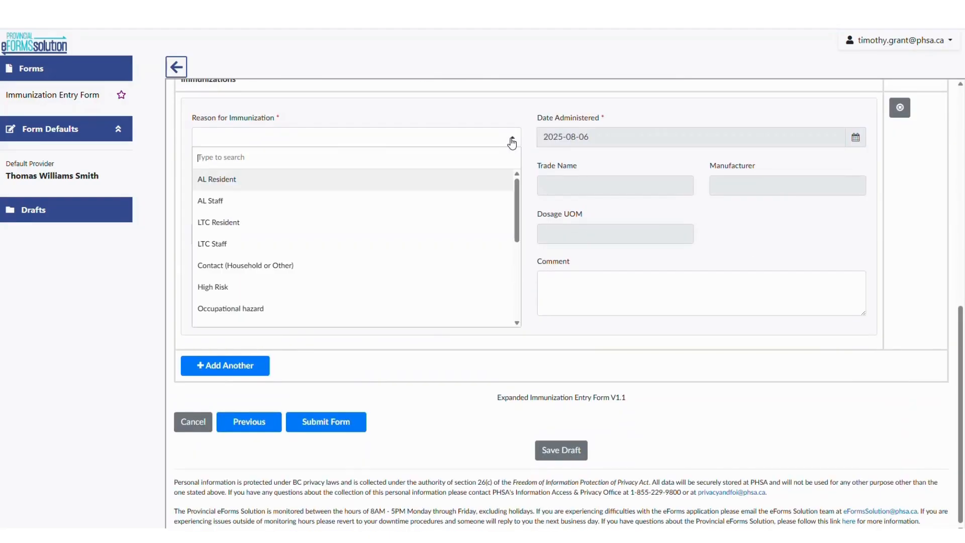
type("r")
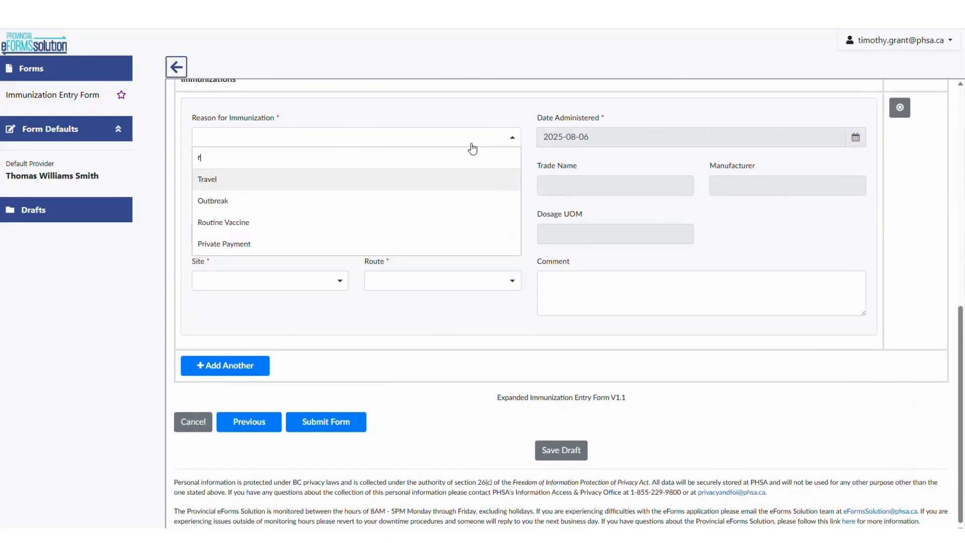
type("outine")
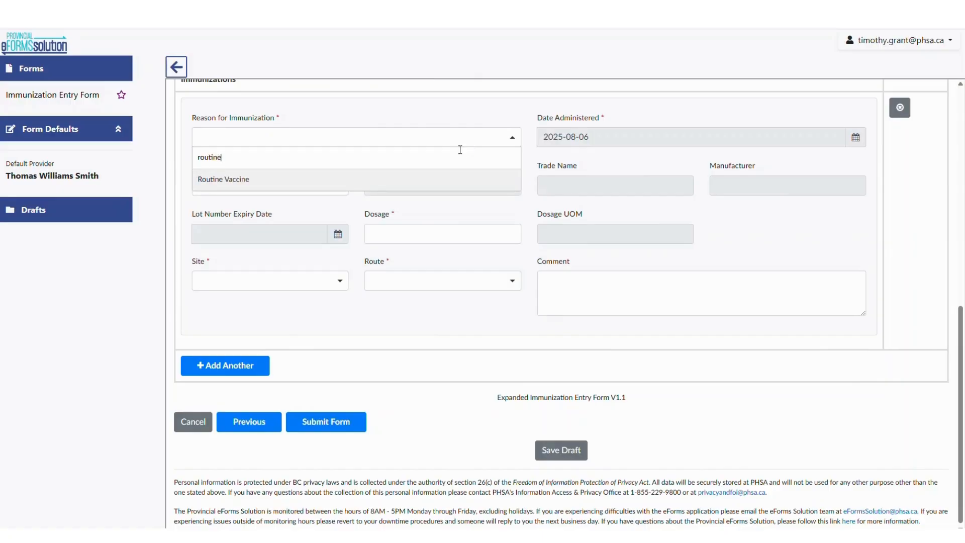
left_click(239, 180)
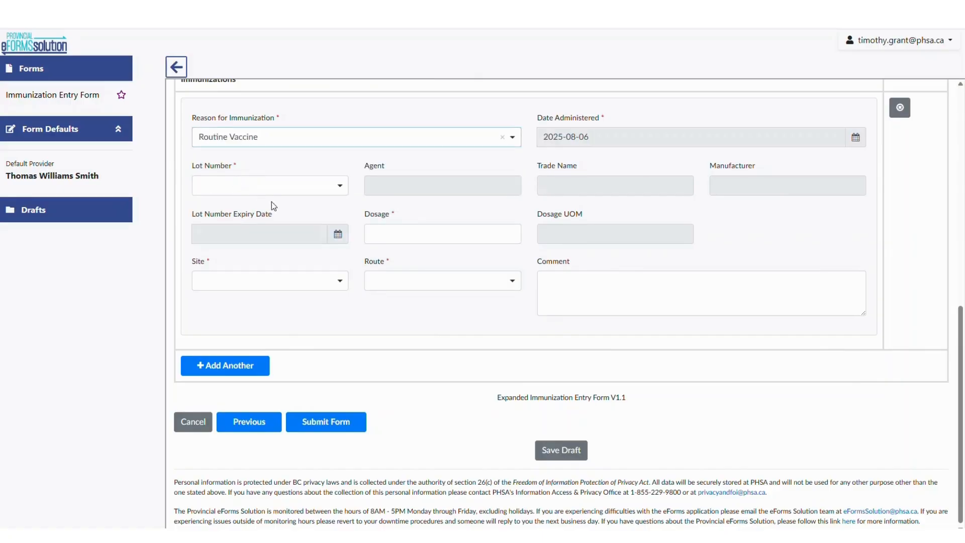
Select lot number CJ8288-CC01 and set the injection site to Arm - Left
left_click(342, 190)
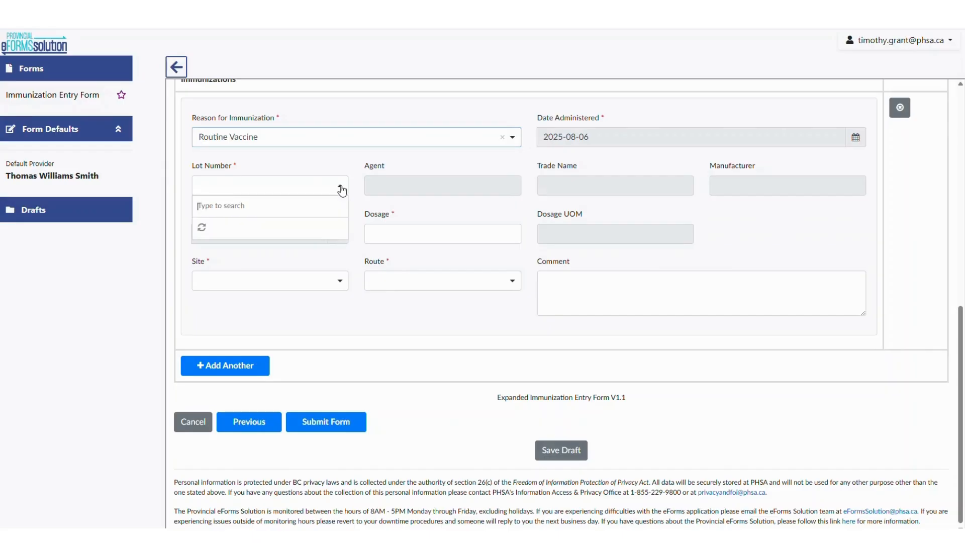
type("cj8")
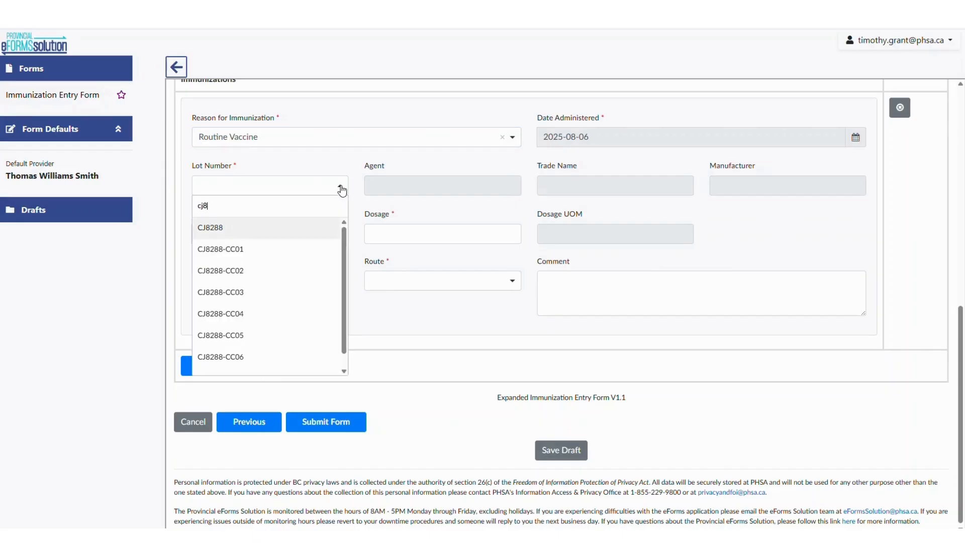
left_click(229, 251)
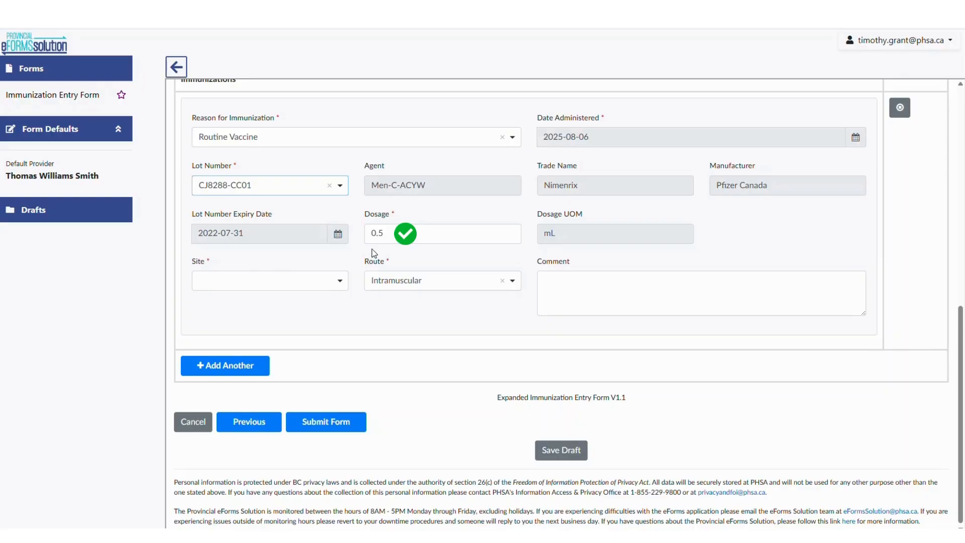
left_click(340, 280)
left_click(231, 324)
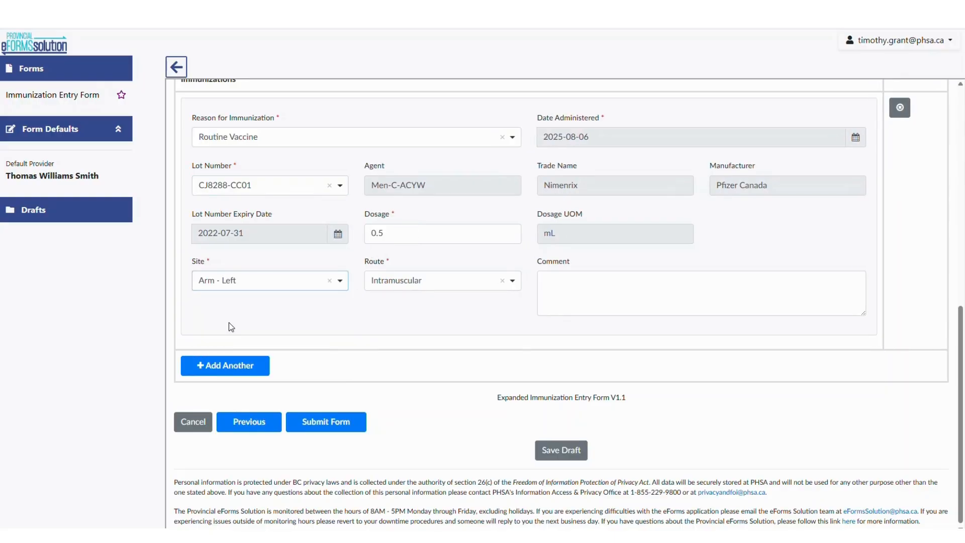
Enter the comment Nurse notes for the immunization
left_click(566, 282)
type("Nursem")
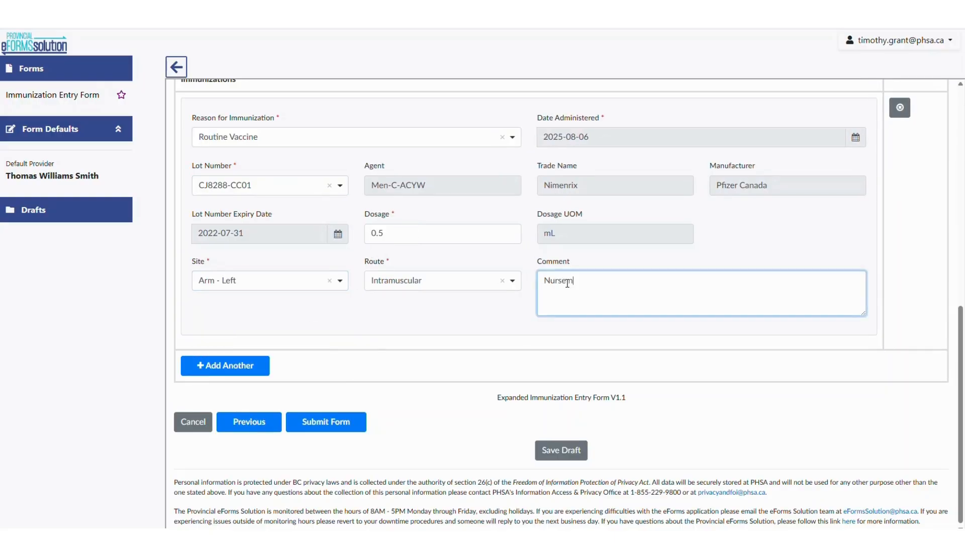
type("otes")
Change the reason for immunization to RSV Infant - Premature
left_click(501, 137)
left_click(335, 144)
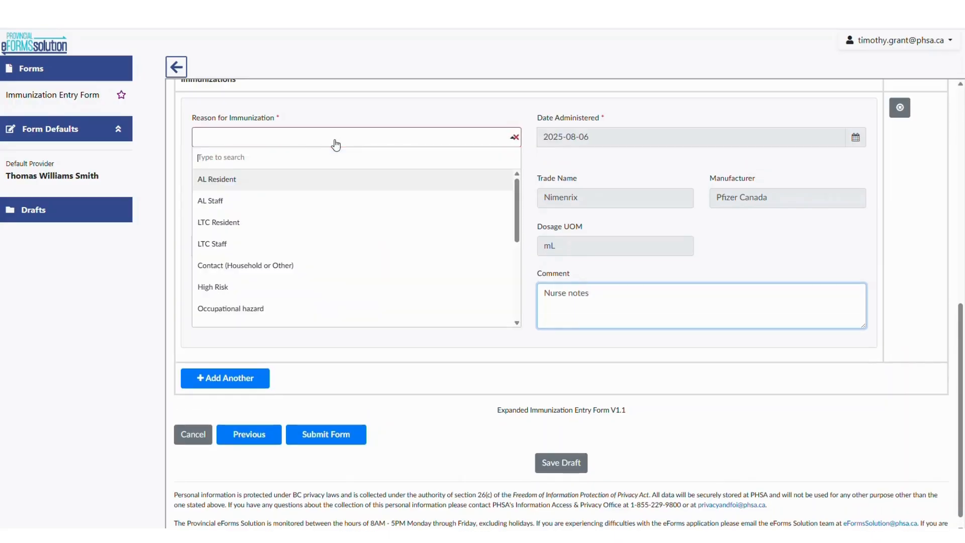
type("rsv")
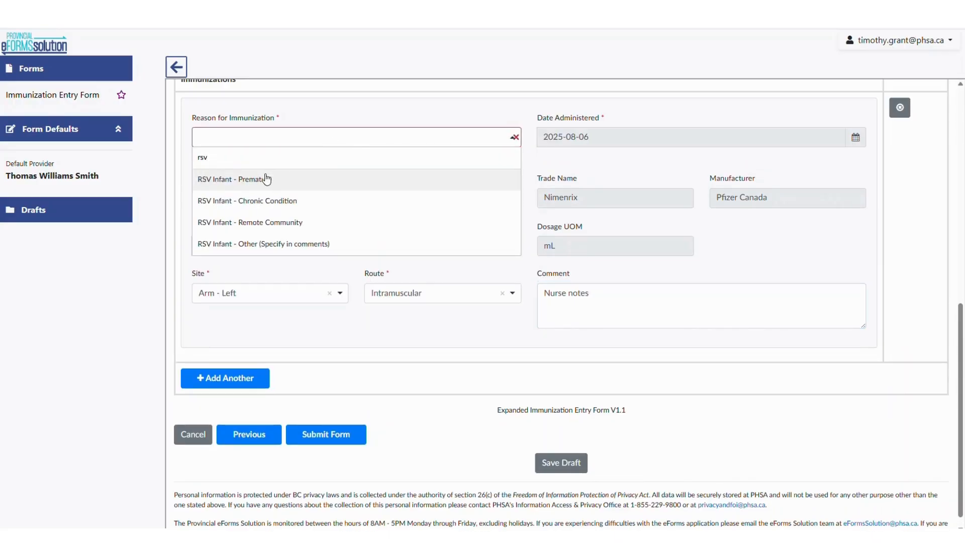
left_click(266, 179)
Replace the lot number with AZ240068
left_click(329, 185)
left_click(293, 186)
type("az")
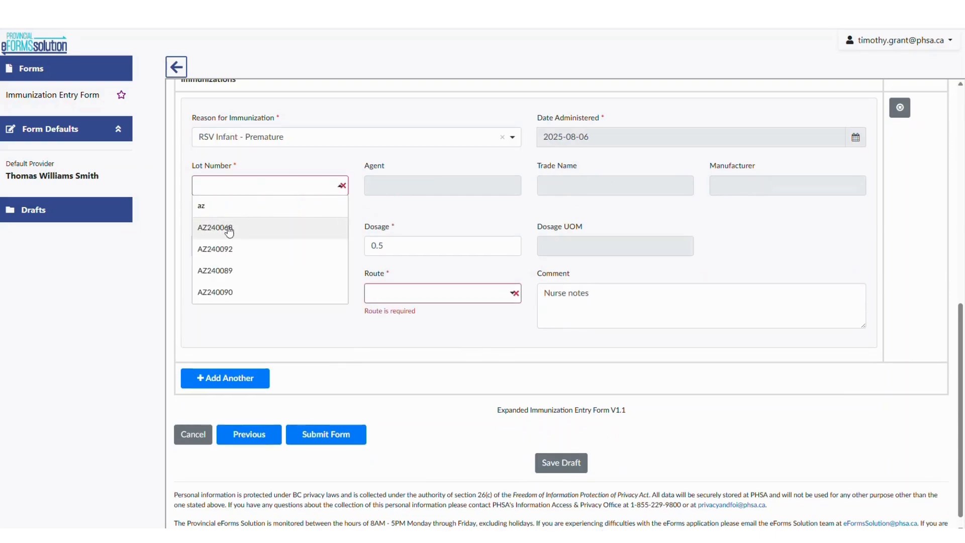
left_click(229, 232)
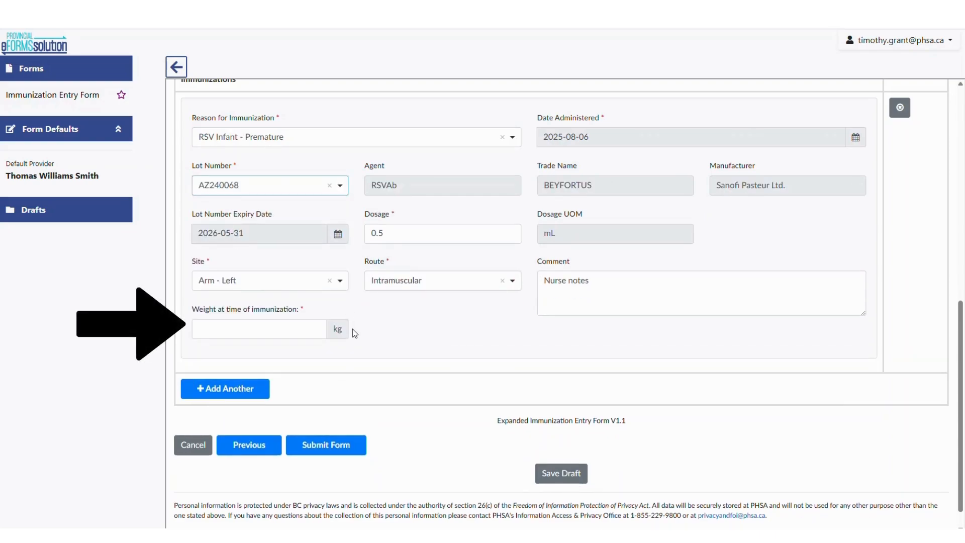
Enter 1.8 kg as the weight at time of immunization
left_click(261, 328)
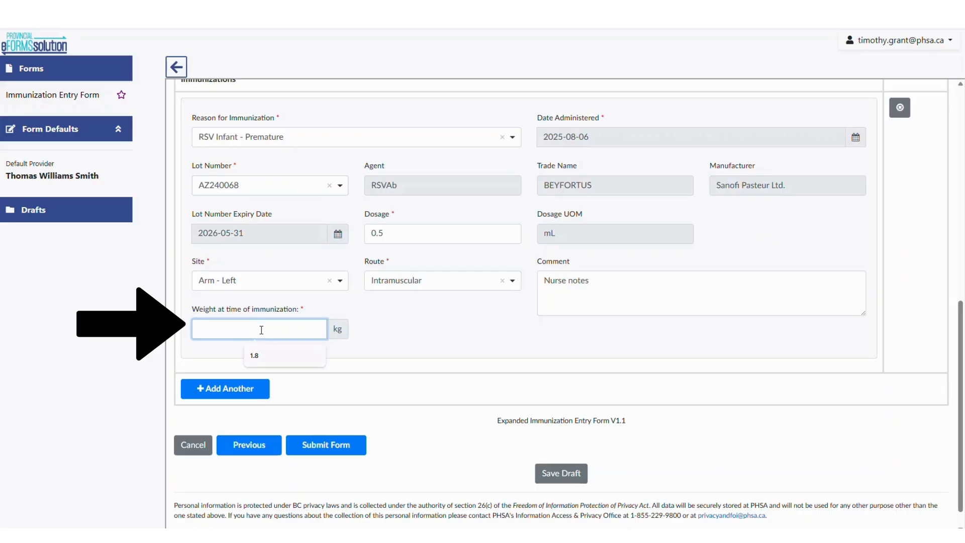
left_click(255, 355)
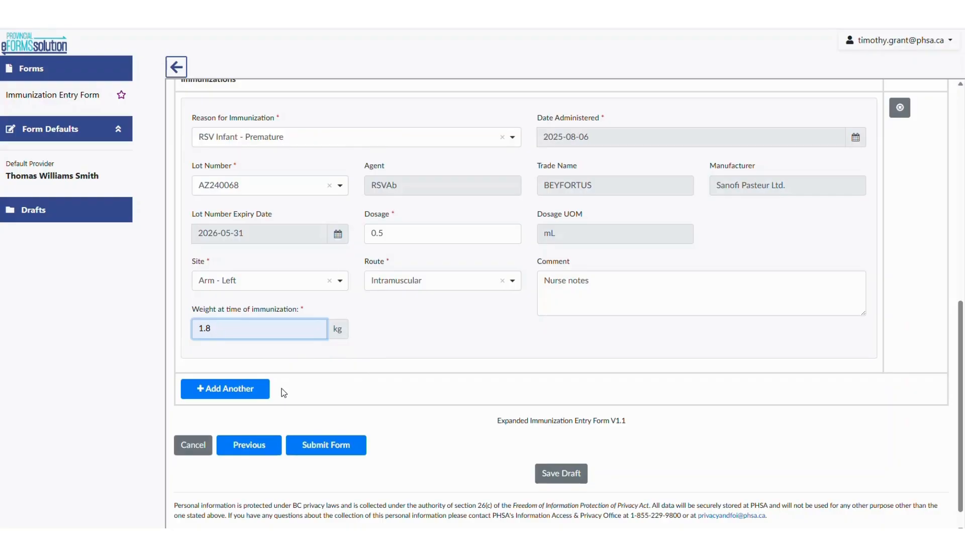
Add another immunization entry and remove it again
left_click(256, 392)
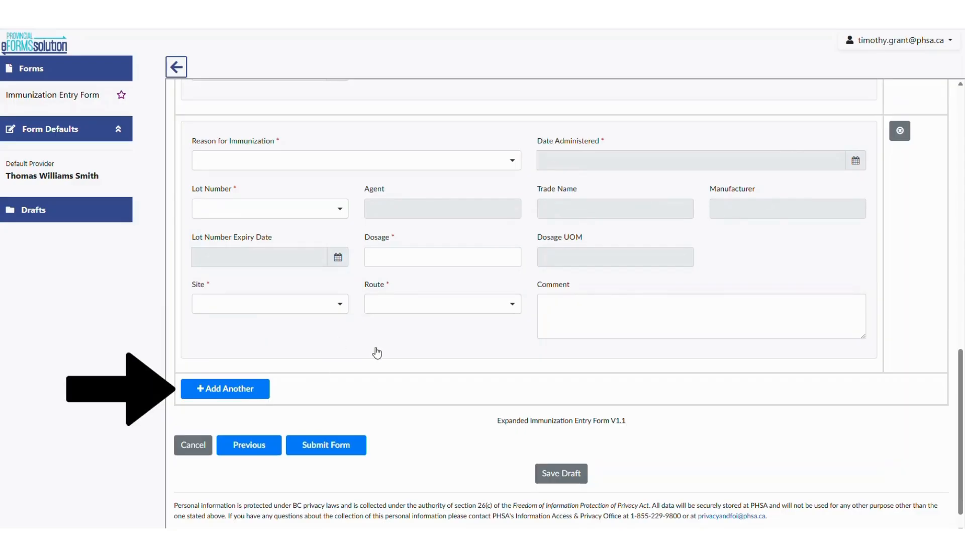
left_click(899, 131)
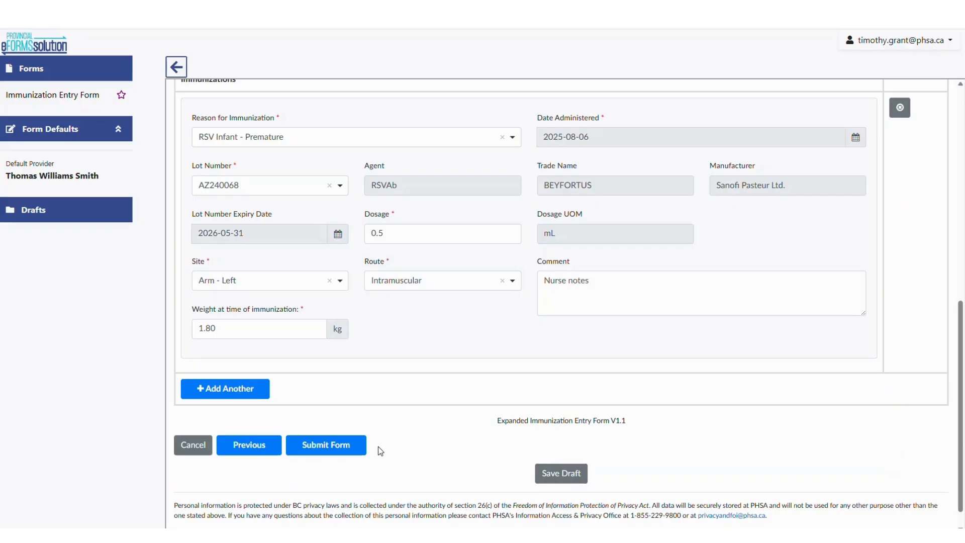
Submit the immunization entry form
left_click(340, 450)
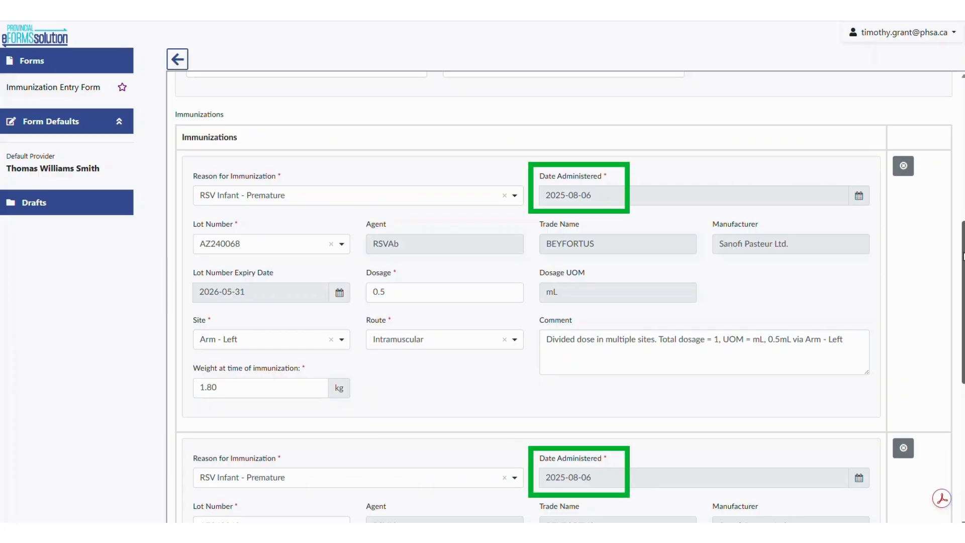
Review the divided-dose immunization entries and the footer of the generated PDF
left_click_drag(964, 256, 963, 299)
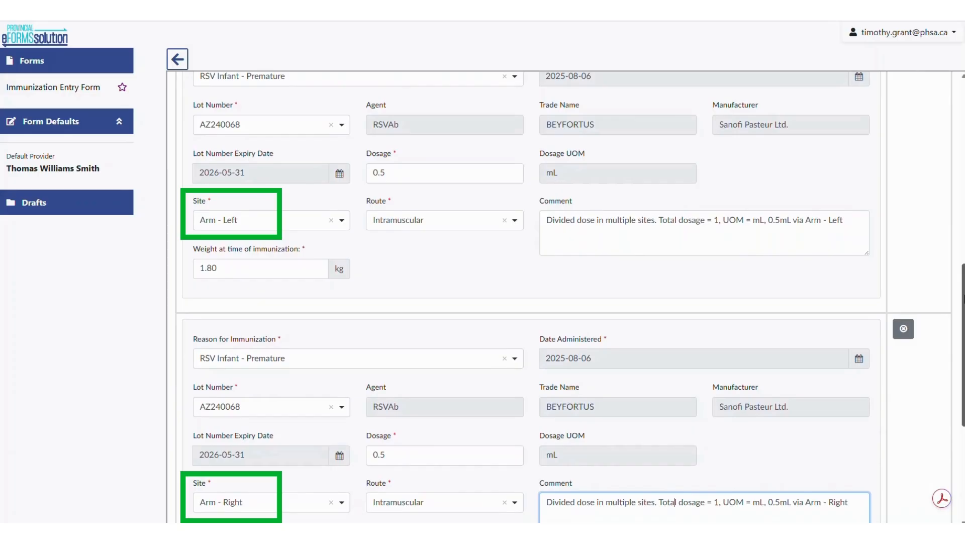
left_click_drag(964, 299, 963, 321)
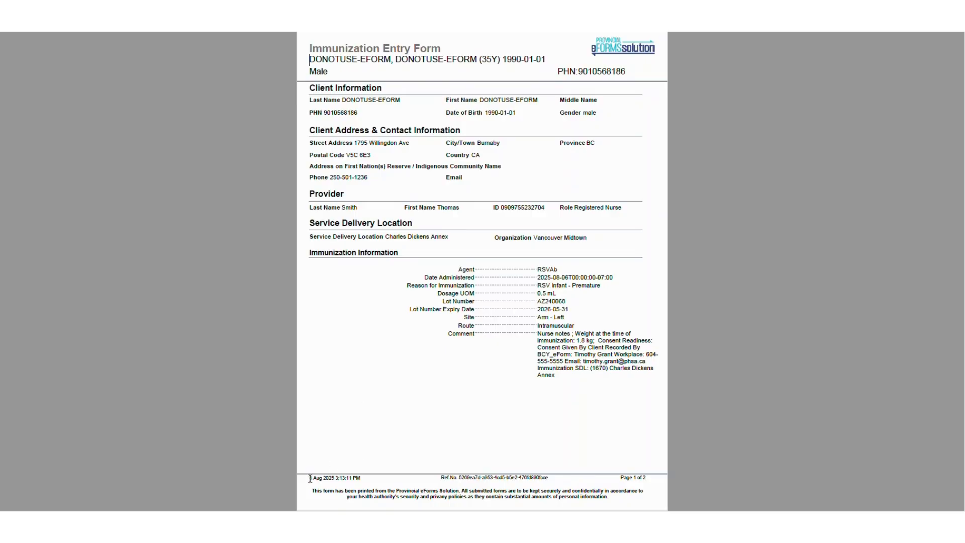
left_click_drag(310, 479, 362, 478)
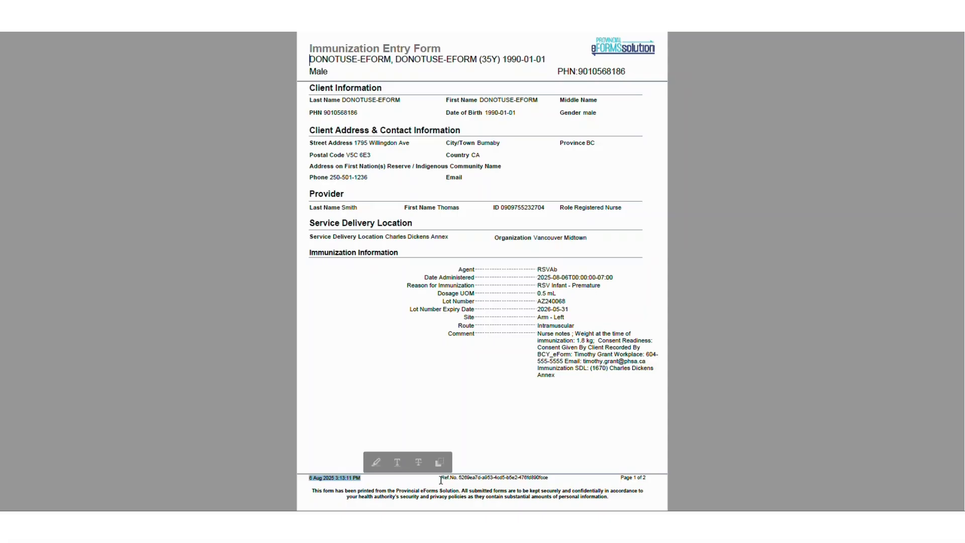
left_click_drag(441, 479, 556, 480)
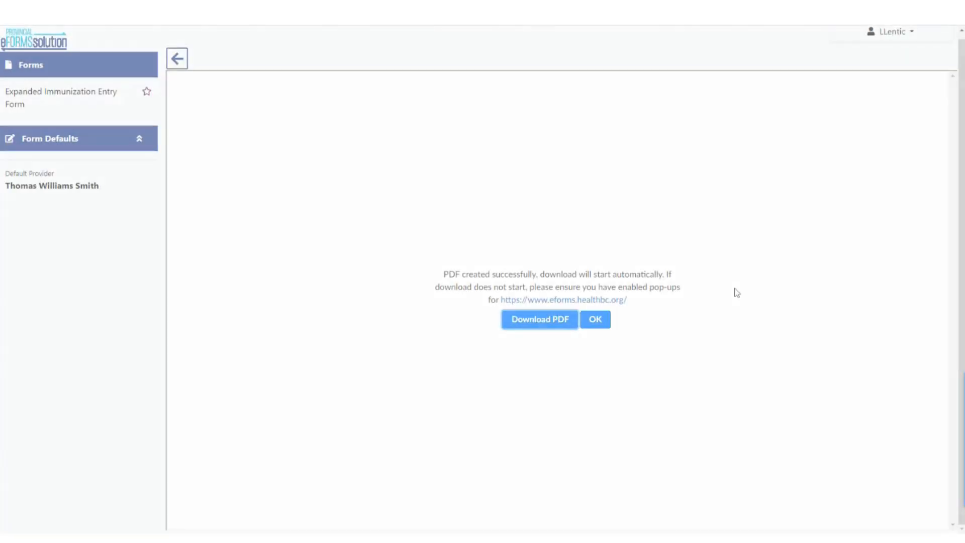
Dismiss the PDF creation message to finish the submission
left_click(598, 323)
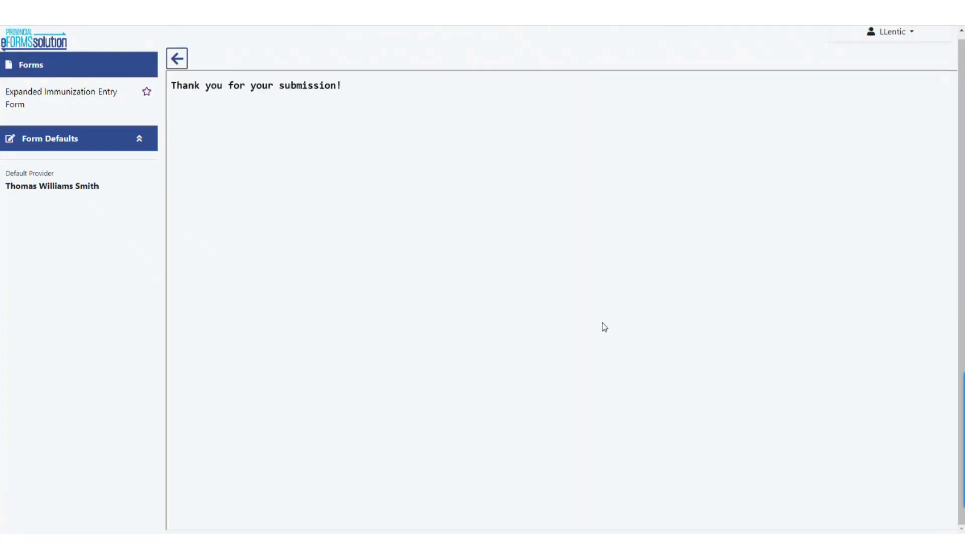